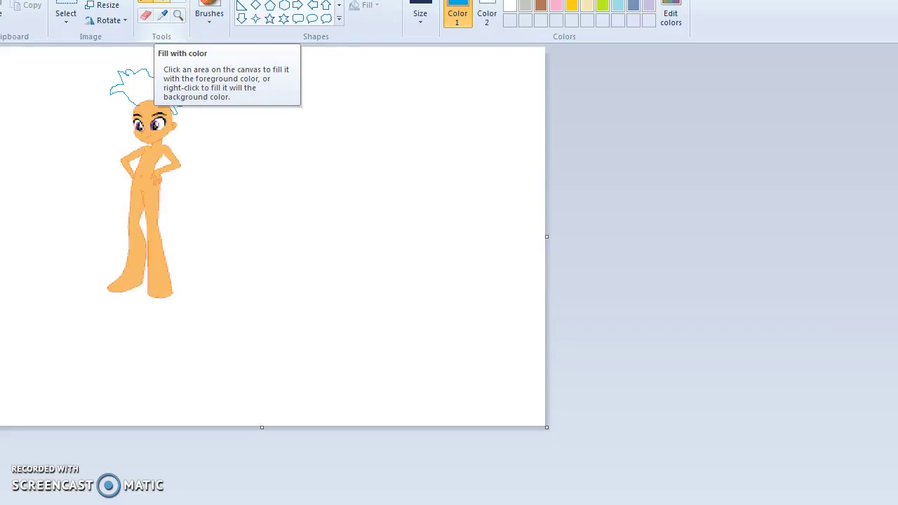
Fill the outlined hair above the character's head with turquoise.
click(162, 2)
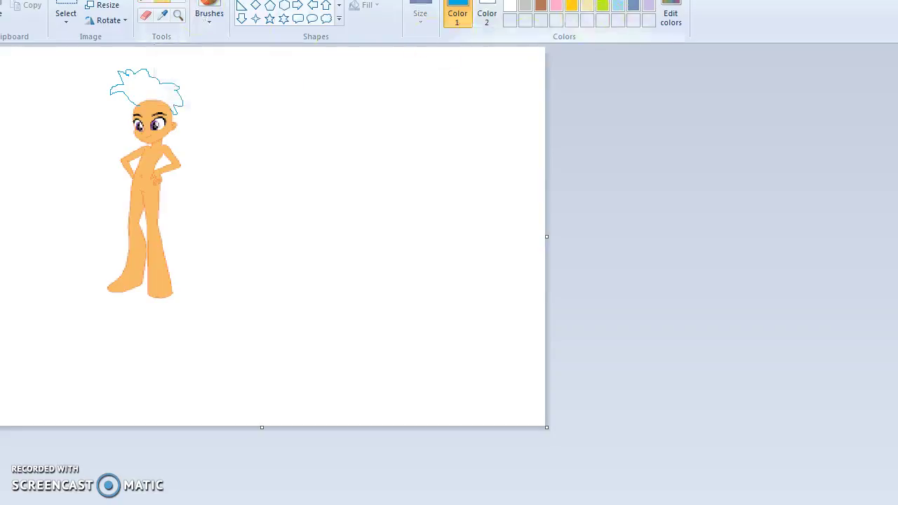
click(151, 86)
click(152, 86)
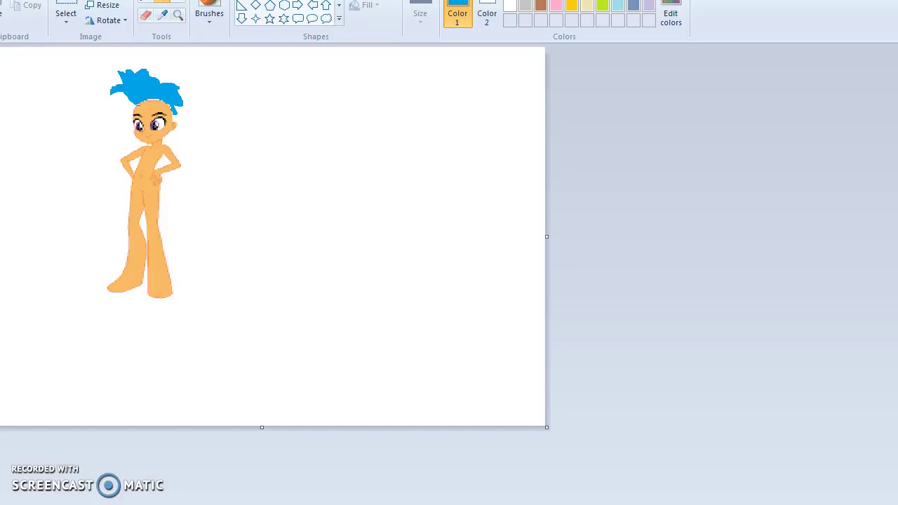
Check the blue pony reference photos in the Chrome window and return to the drawing in Paint.
click(372, 474)
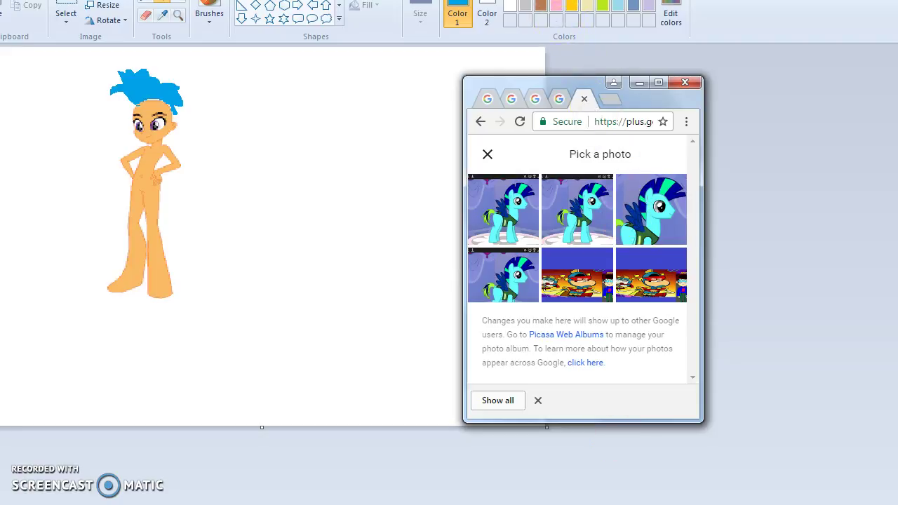
key(ctrl+w)
Scribble a green short-sleeved shirt over the character's torso and upper arms with the Pencil.
click(146, 1)
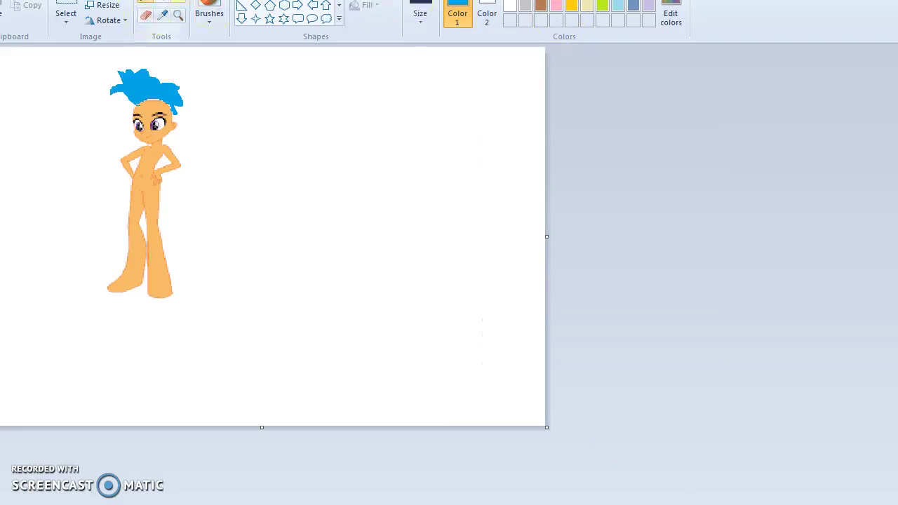
click(602, 0)
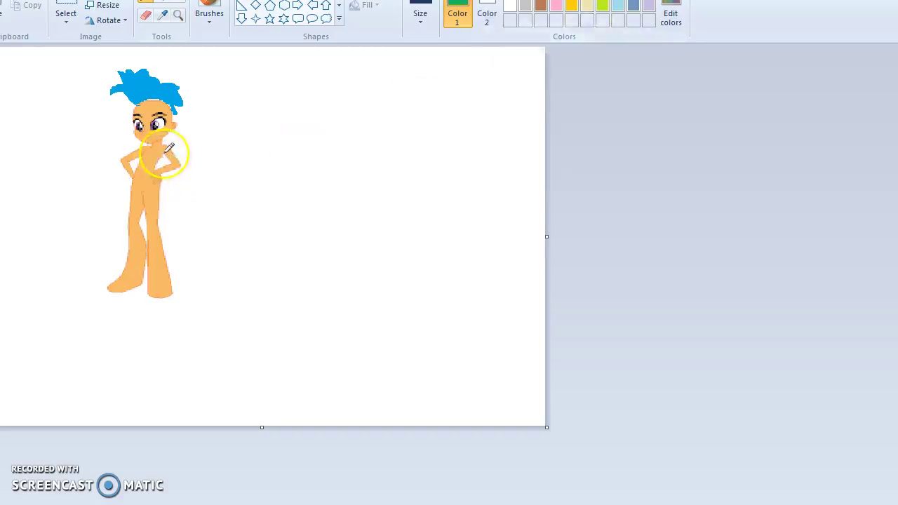
mouse_move(166, 151)
mouse_down()
mouse_move(151, 171)
mouse_move(165, 151)
mouse_move(156, 168)
mouse_move(172, 155)
mouse_move(166, 147)
mouse_move(178, 151)
mouse_up()
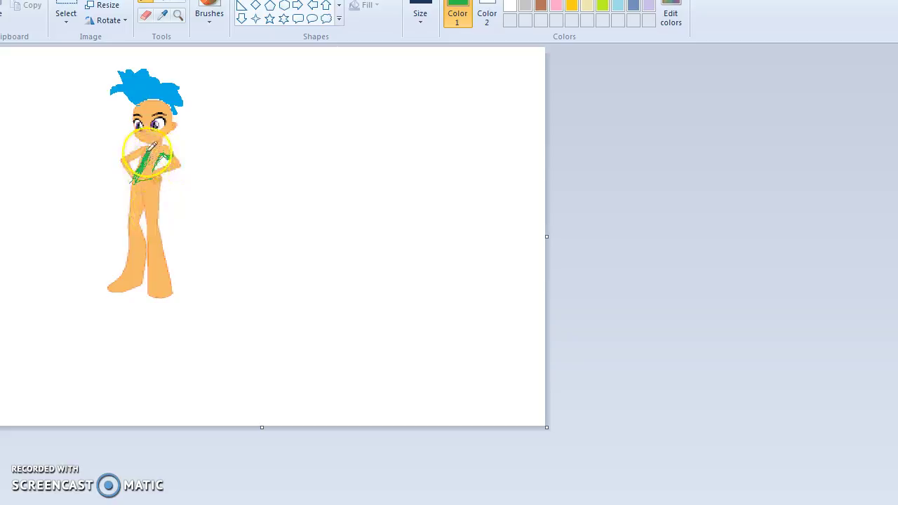
drag(149, 150, 126, 172)
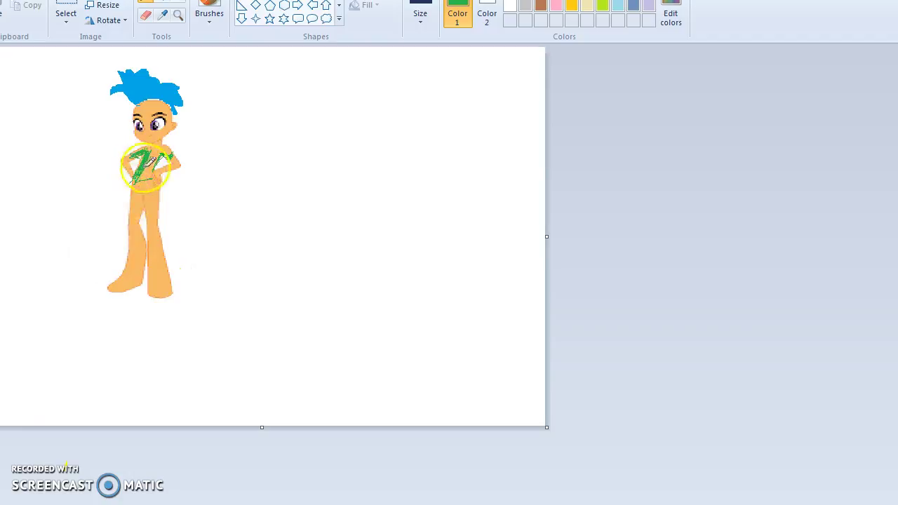
mouse_move(147, 167)
mouse_down()
mouse_move(136, 161)
mouse_move(124, 176)
mouse_move(163, 158)
mouse_up()
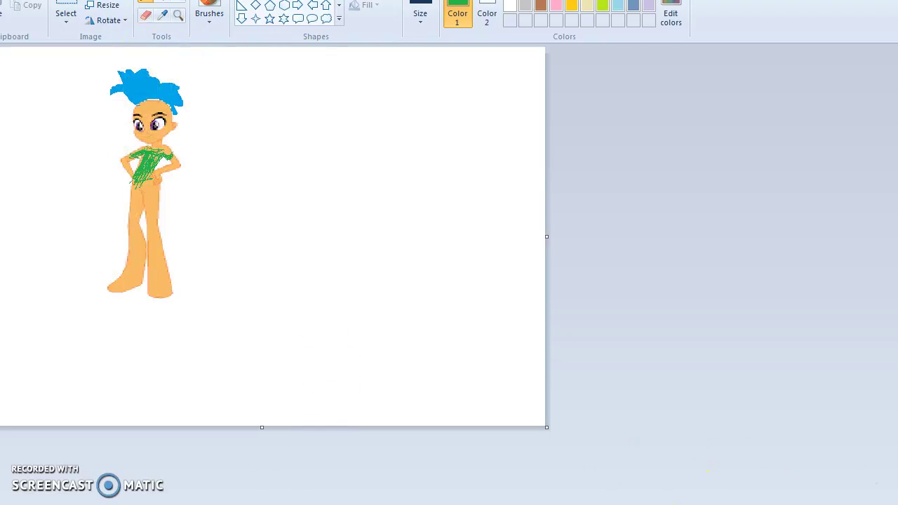
Draw an indigo numeral 1 on the shirt's chest and red cuffs on both sleeve ends with the Pencil.
key(ctrl+Page_Up)
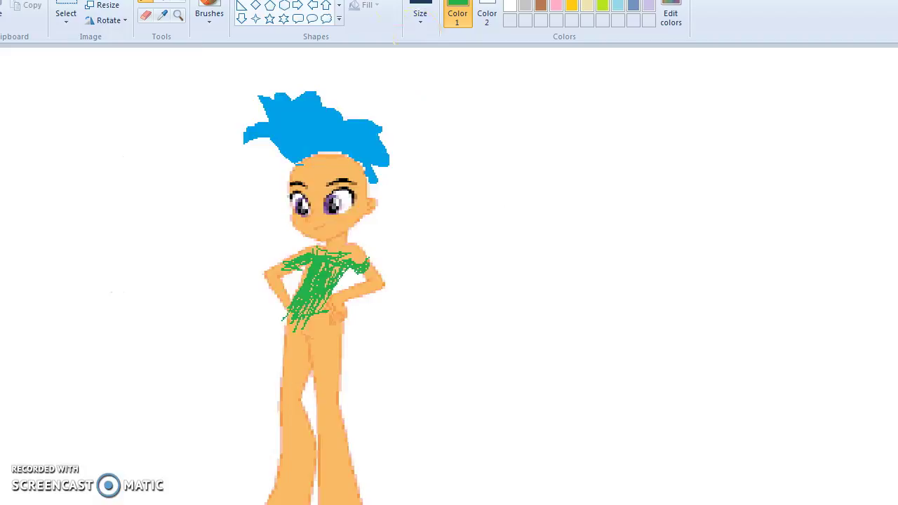
click(168, 16)
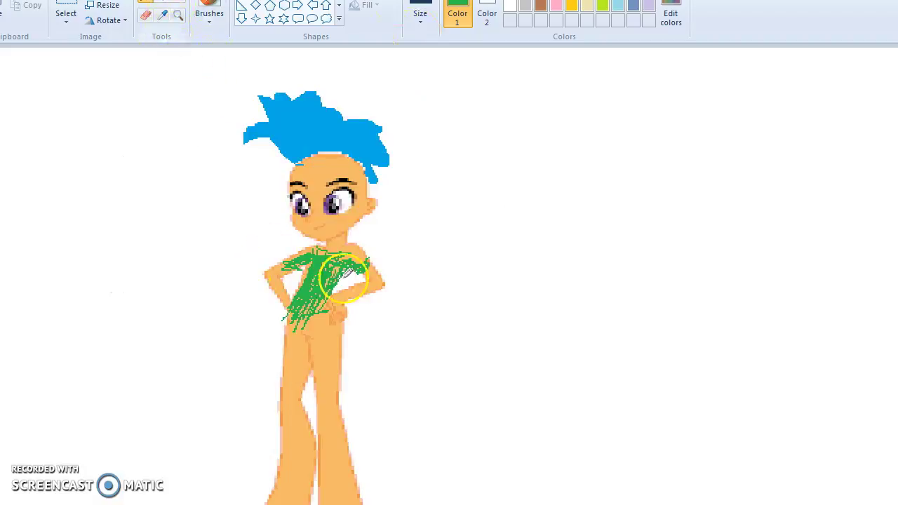
click(633, 1)
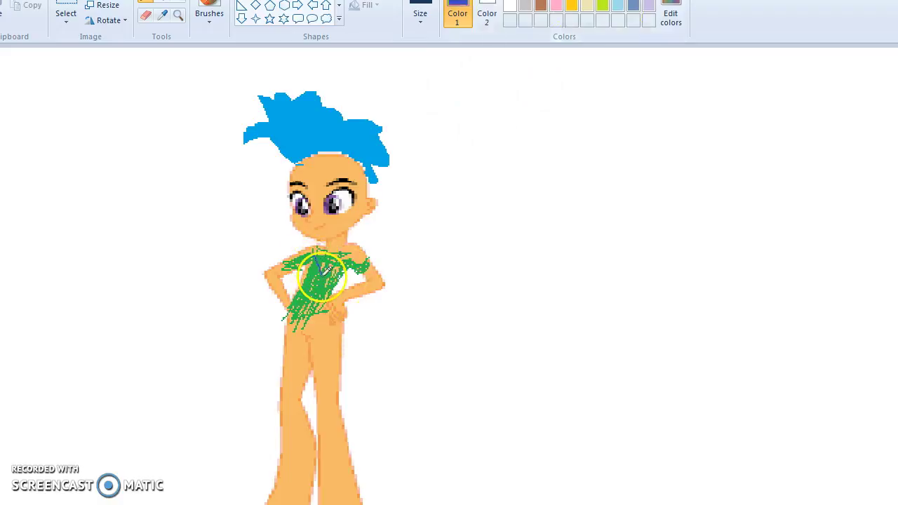
mouse_move(329, 278)
mouse_down()
mouse_move(320, 298)
mouse_move(332, 260)
mouse_up()
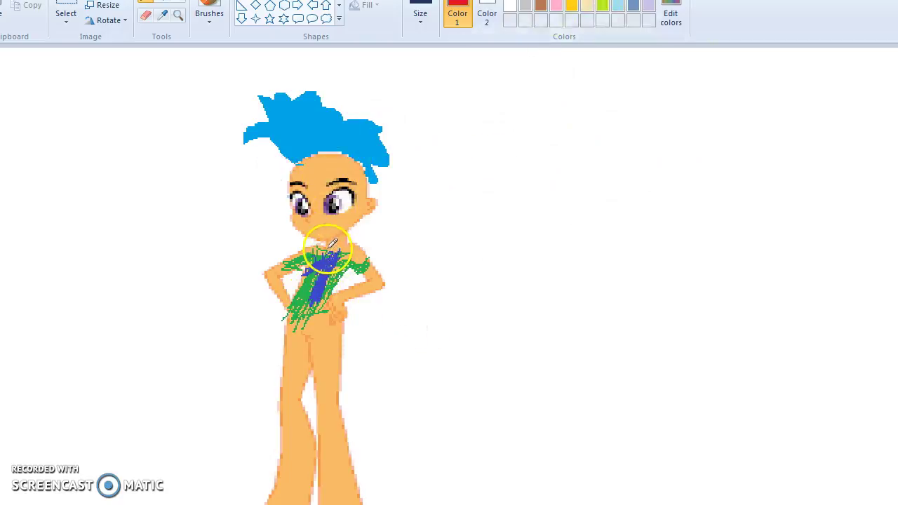
drag(284, 265, 283, 271)
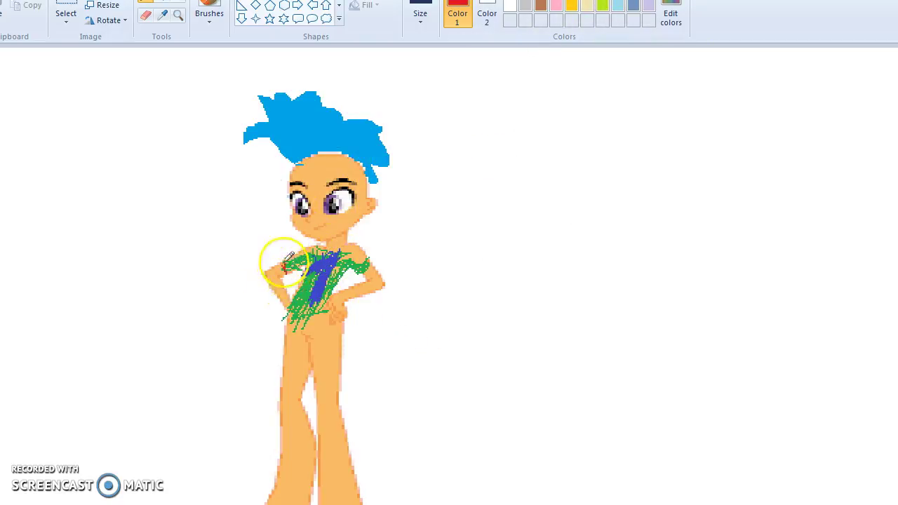
mouse_move(379, 274)
mouse_down()
mouse_move(370, 265)
mouse_move(368, 275)
mouse_move(372, 268)
mouse_move(376, 276)
mouse_up()
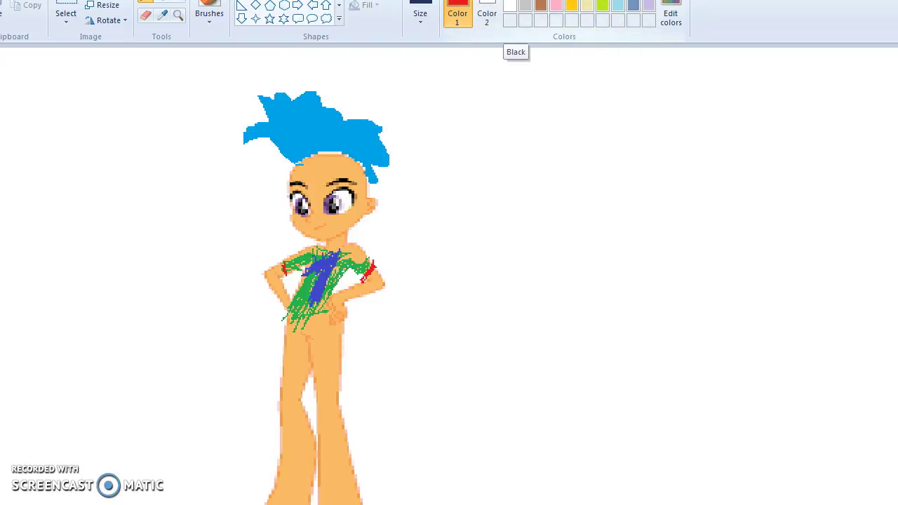
Cover the bare patches on the shirt's shoulder, sleeves and body with more green Pencil strokes.
click(600, 3)
mouse_move(368, 284)
mouse_down()
mouse_move(353, 249)
mouse_move(362, 245)
mouse_move(316, 279)
mouse_move(349, 255)
mouse_move(329, 288)
mouse_move(355, 250)
mouse_up()
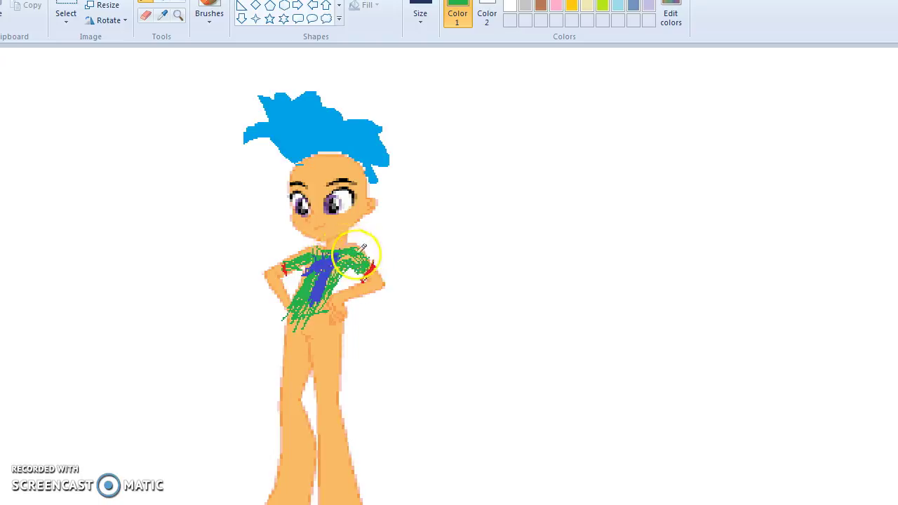
mouse_move(335, 276)
mouse_down()
mouse_move(341, 312)
mouse_move(320, 308)
mouse_up()
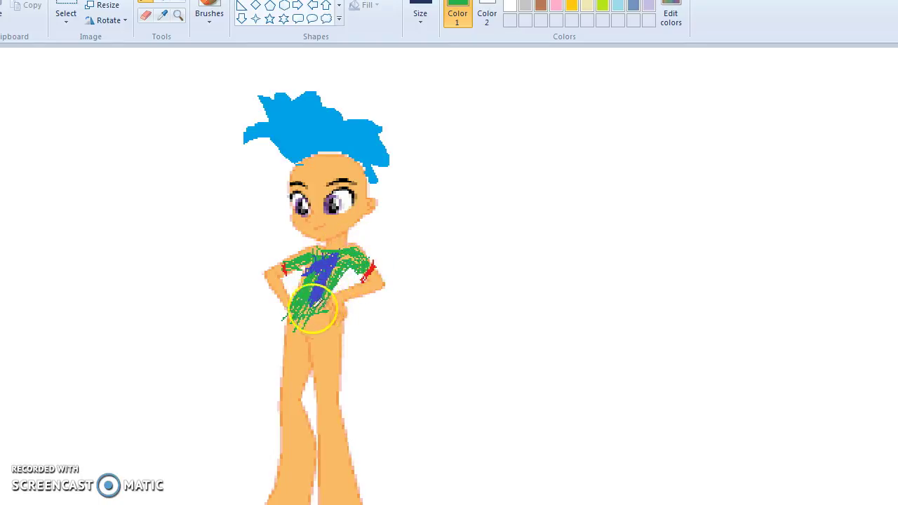
mouse_move(321, 249)
mouse_down()
mouse_move(311, 251)
mouse_move(365, 250)
mouse_up()
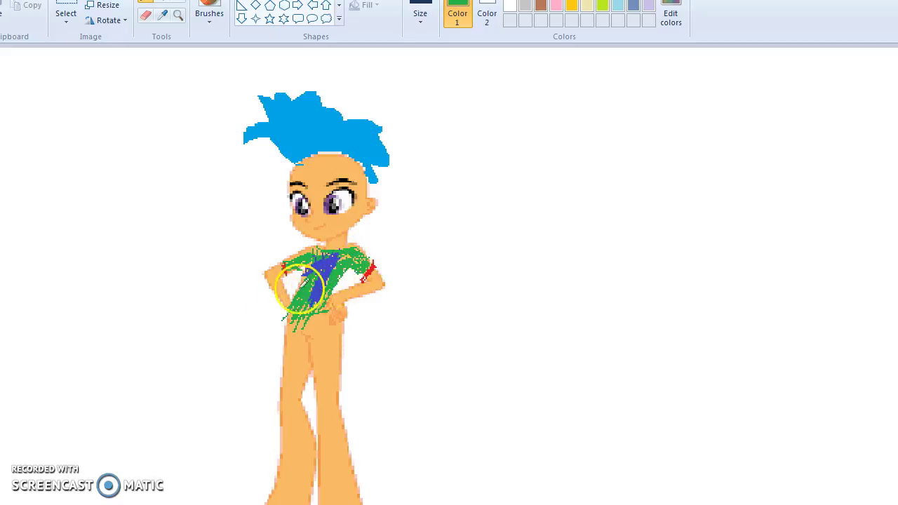
mouse_move(314, 279)
mouse_down()
mouse_move(309, 295)
mouse_move(281, 311)
mouse_move(309, 284)
mouse_move(288, 318)
mouse_move(295, 304)
mouse_move(324, 307)
mouse_move(298, 309)
mouse_move(317, 312)
mouse_move(306, 303)
mouse_move(338, 303)
mouse_move(361, 261)
mouse_move(356, 251)
mouse_move(368, 249)
mouse_move(356, 250)
mouse_up()
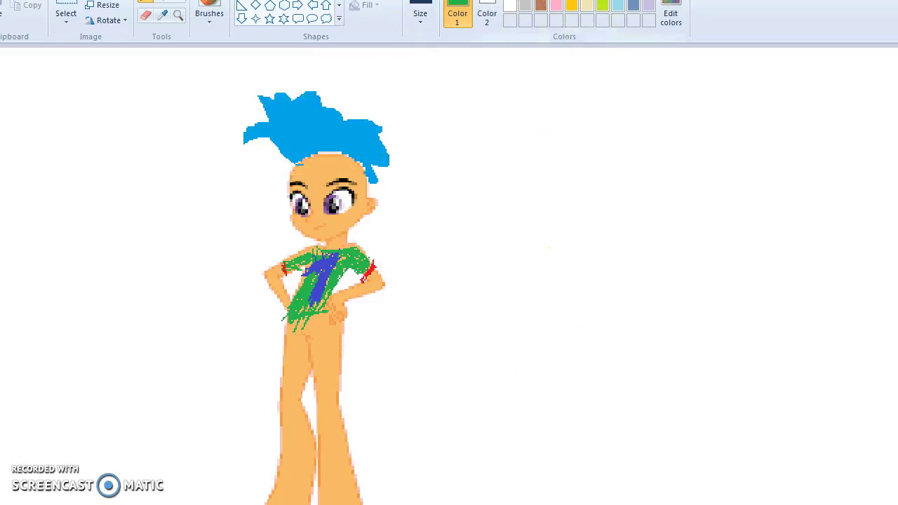
Outline both legs and feet in turquoise and add a line across the lower legs for the boot tops.
click(617, 3)
mouse_move(317, 374)
mouse_down()
mouse_move(302, 408)
mouse_move(315, 470)
mouse_move(309, 504)
mouse_up()
scroll(315, 485, down, 3)
mouse_move(309, 431)
mouse_down()
mouse_move(295, 411)
mouse_move(309, 404)
mouse_move(317, 377)
mouse_up()
mouse_move(316, 351)
mouse_down()
mouse_move(303, 281)
mouse_move(313, 254)
mouse_up()
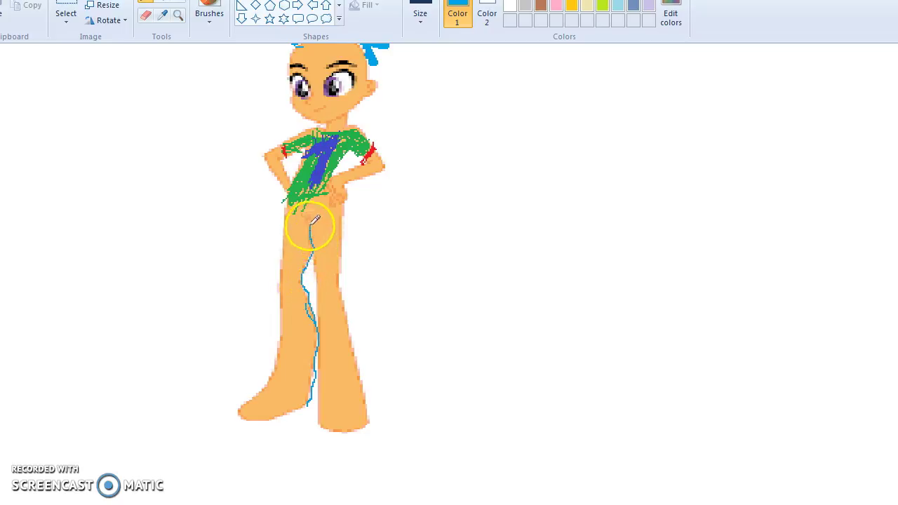
mouse_move(344, 208)
mouse_down()
mouse_move(341, 288)
mouse_move(367, 427)
mouse_move(322, 432)
mouse_move(317, 371)
mouse_up()
drag(319, 337, 315, 235)
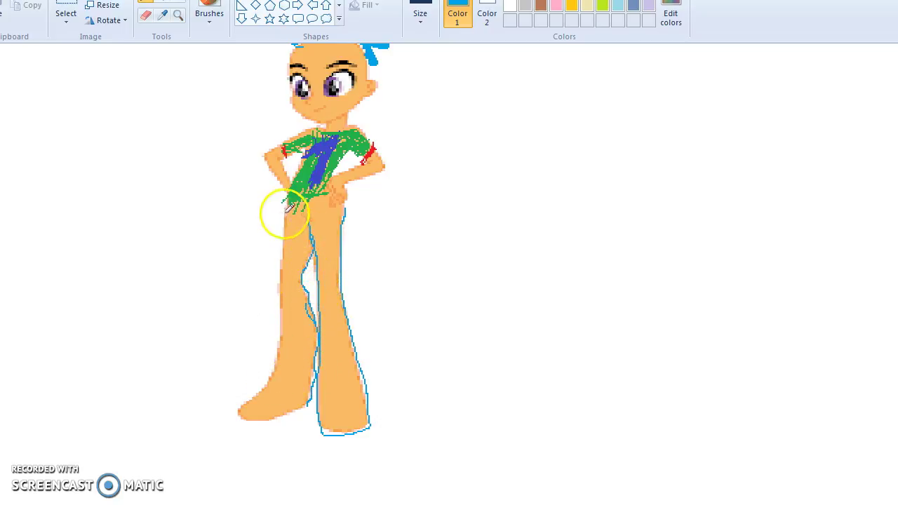
mouse_move(288, 205)
mouse_down()
mouse_move(279, 357)
mouse_move(242, 419)
mouse_move(292, 423)
mouse_move(315, 390)
mouse_move(313, 327)
mouse_move(292, 341)
mouse_move(365, 334)
mouse_up()
Fill both boots with black and brush over the remaining gaps along their edges and soles.
click(510, 1)
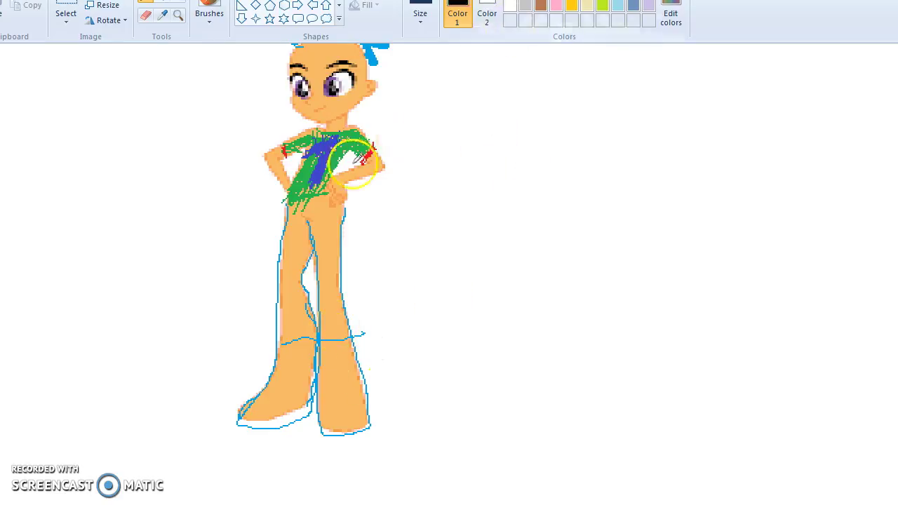
click(288, 379)
click(348, 374)
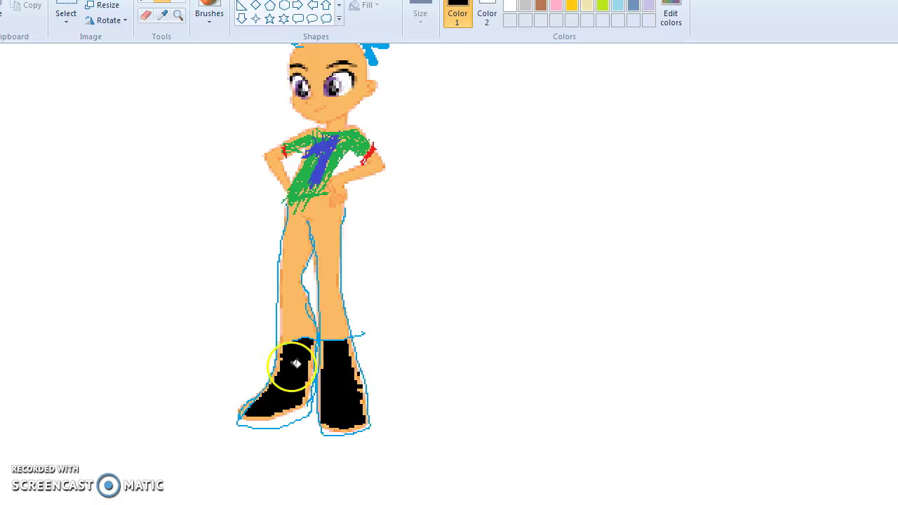
mouse_move(309, 365)
mouse_down()
mouse_move(295, 416)
mouse_move(260, 419)
mouse_move(267, 415)
mouse_up()
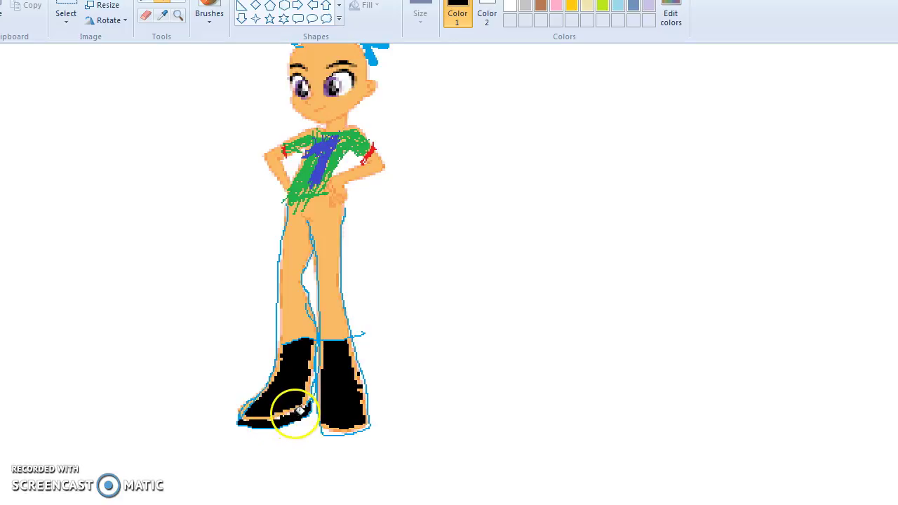
click(486, 14)
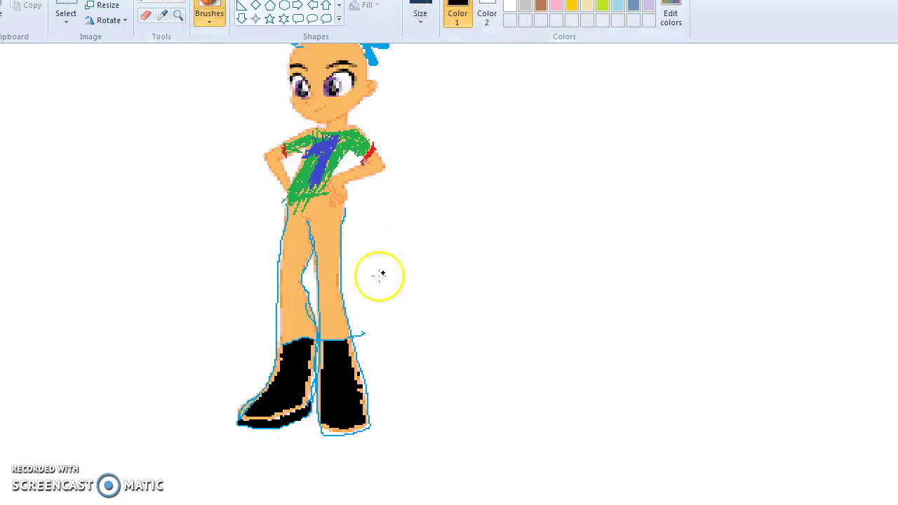
mouse_move(313, 348)
mouse_down()
mouse_move(304, 391)
mouse_move(281, 411)
mouse_move(244, 414)
mouse_move(295, 415)
mouse_move(290, 400)
mouse_move(252, 420)
mouse_move(311, 354)
mouse_move(313, 372)
mouse_move(306, 363)
mouse_move(304, 371)
mouse_move(353, 357)
mouse_move(366, 414)
mouse_move(323, 428)
mouse_move(350, 427)
mouse_move(363, 403)
mouse_move(355, 345)
mouse_move(351, 376)
mouse_move(367, 407)
mouse_move(356, 430)
mouse_move(320, 427)
mouse_move(371, 423)
mouse_move(353, 372)
mouse_move(371, 402)
mouse_move(353, 385)
mouse_move(365, 407)
mouse_up()
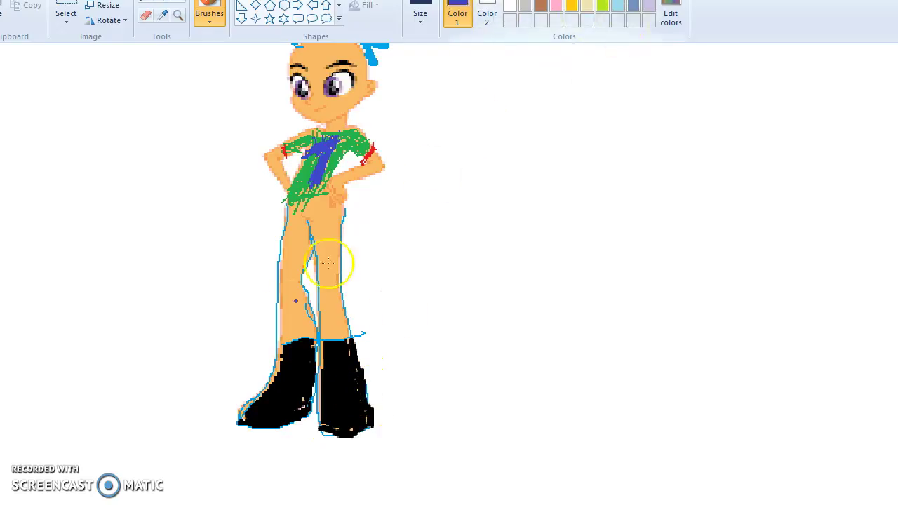
mouse_move(293, 278)
mouse_down()
mouse_move(290, 231)
mouse_move(281, 257)
mouse_move(292, 279)
mouse_move(281, 292)
mouse_move(286, 267)
mouse_move(286, 339)
mouse_move(281, 315)
mouse_move(309, 240)
mouse_move(302, 246)
mouse_move(290, 230)
mouse_move(295, 197)
mouse_move(283, 225)
mouse_up()
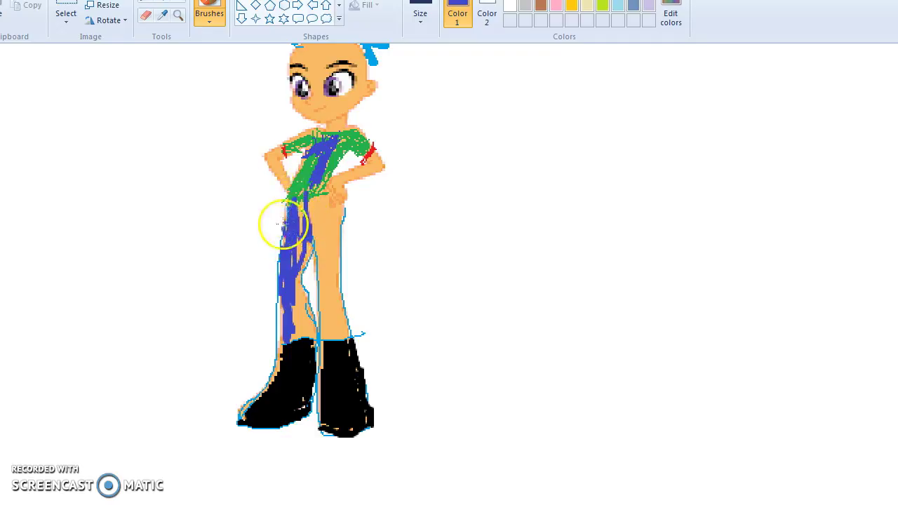
key(ctrl+z)
key(ctrl+z)
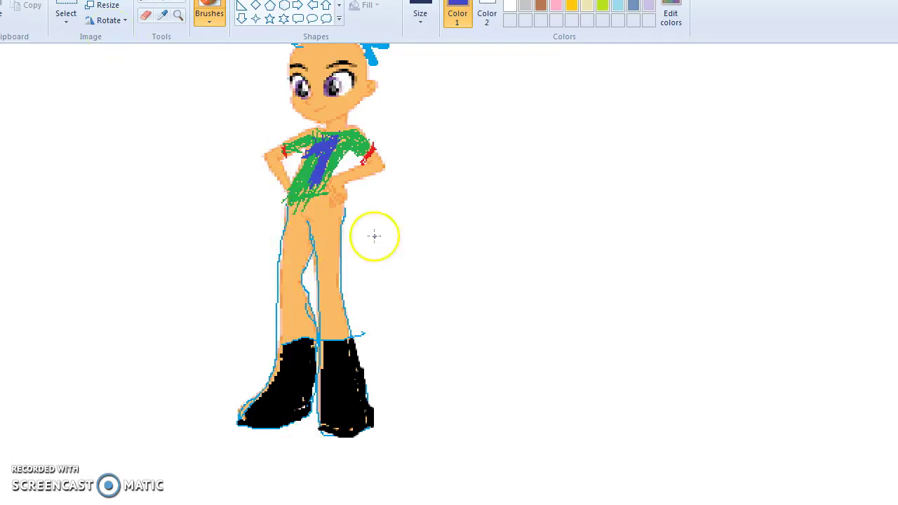
Paint indigo trousers over both legs with the brush, from the waist down to the boot tops.
mouse_move(289, 205)
mouse_down()
mouse_move(331, 208)
mouse_move(344, 337)
mouse_move(324, 337)
mouse_move(332, 250)
mouse_move(334, 324)
mouse_move(331, 301)
mouse_move(319, 310)
mouse_move(325, 333)
mouse_move(327, 321)
mouse_move(341, 334)
mouse_move(343, 306)
mouse_move(328, 242)
mouse_move(326, 279)
mouse_move(316, 216)
mouse_move(329, 309)
mouse_move(334, 268)
mouse_move(324, 315)
mouse_move(338, 257)
mouse_move(339, 340)
mouse_move(343, 324)
mouse_move(348, 336)
mouse_move(347, 268)
mouse_move(340, 238)
mouse_up()
mouse_move(335, 270)
mouse_down()
mouse_move(351, 245)
mouse_move(350, 262)
mouse_move(344, 241)
mouse_move(351, 291)
mouse_up()
click(145, 16)
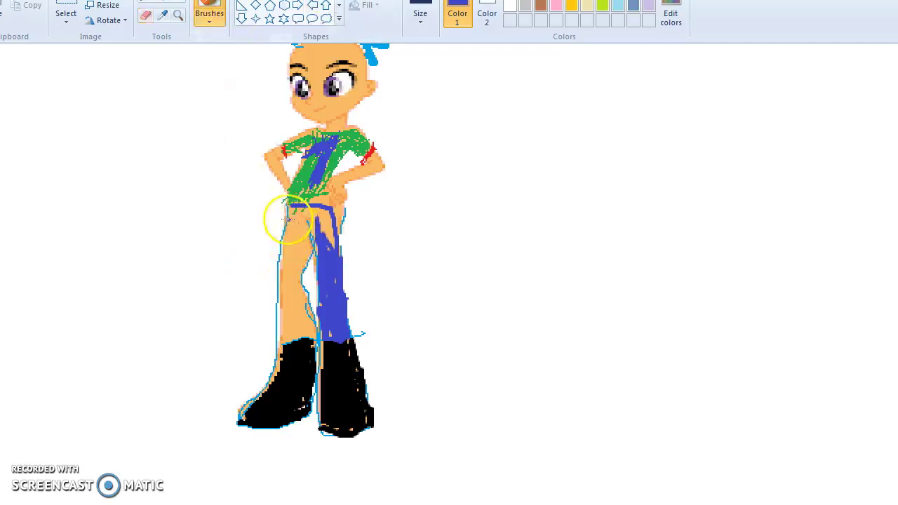
mouse_move(288, 208)
mouse_down()
mouse_move(279, 345)
mouse_move(313, 335)
mouse_move(298, 278)
mouse_move(313, 228)
mouse_move(296, 288)
mouse_move(299, 298)
mouse_move(303, 280)
mouse_move(307, 335)
mouse_move(295, 267)
mouse_move(295, 320)
mouse_move(288, 278)
mouse_move(295, 238)
mouse_move(292, 313)
mouse_move(287, 322)
mouse_move(291, 250)
mouse_move(278, 328)
mouse_move(293, 256)
mouse_move(283, 334)
mouse_move(288, 325)
mouse_move(297, 327)
mouse_move(288, 333)
mouse_move(310, 331)
mouse_move(275, 341)
mouse_move(294, 324)
mouse_move(284, 326)
mouse_move(293, 285)
mouse_up()
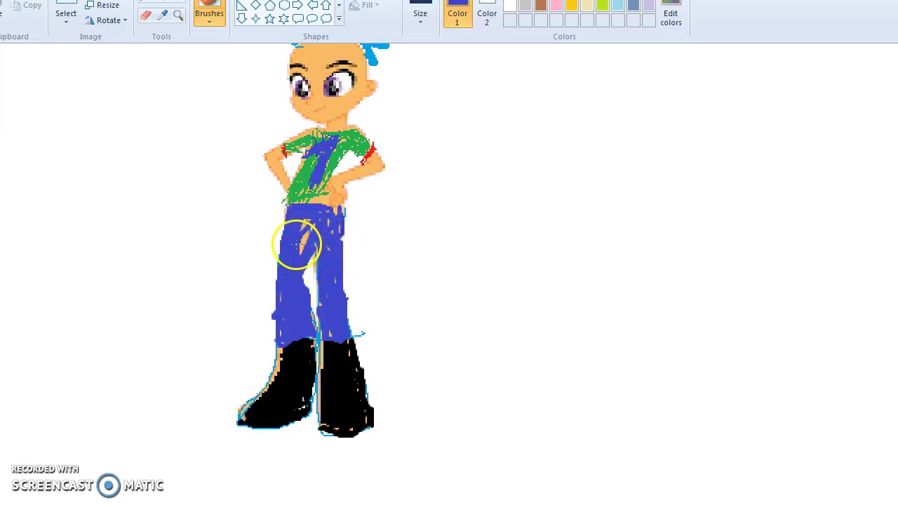
drag(281, 308, 279, 305)
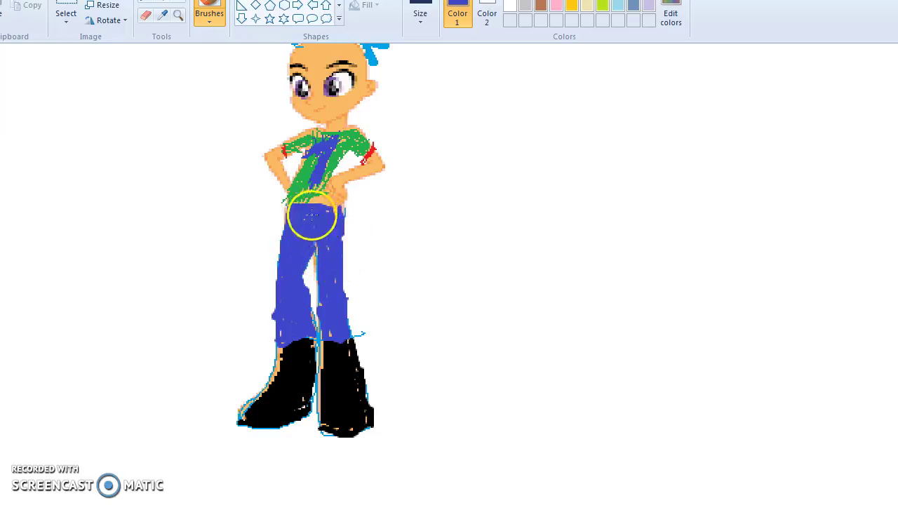
mouse_move(331, 271)
mouse_down()
mouse_move(331, 296)
mouse_move(343, 259)
mouse_move(323, 309)
mouse_move(329, 338)
mouse_move(321, 310)
mouse_up()
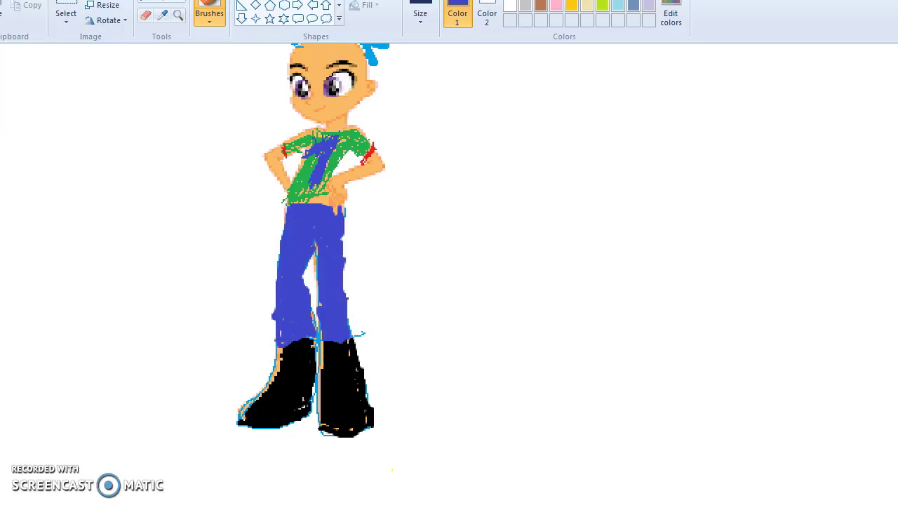
Thicken the indigo numeral 1 on the shirt and brush green over the bare patches around the hem.
scroll(881, 290, up, 3)
scroll(627, 293, down, 3)
scroll(611, 292, up, 3)
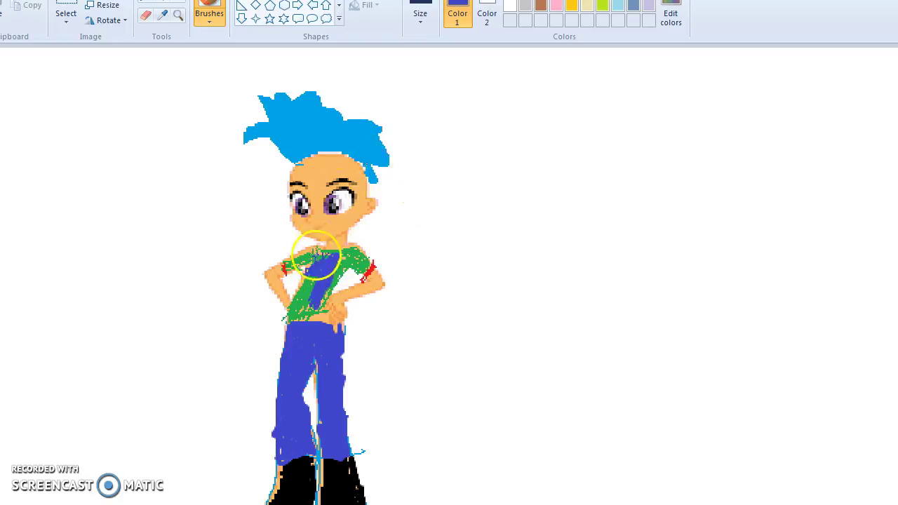
drag(329, 252, 318, 254)
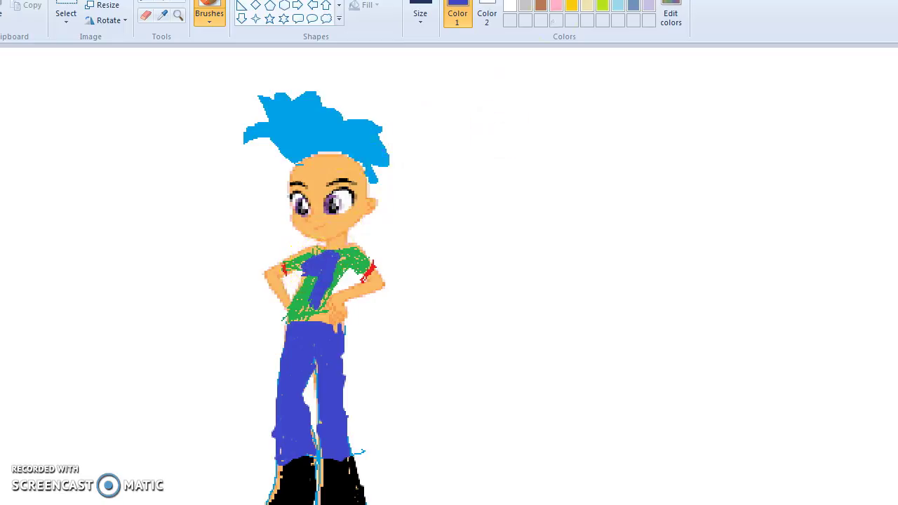
drag(317, 295, 316, 301)
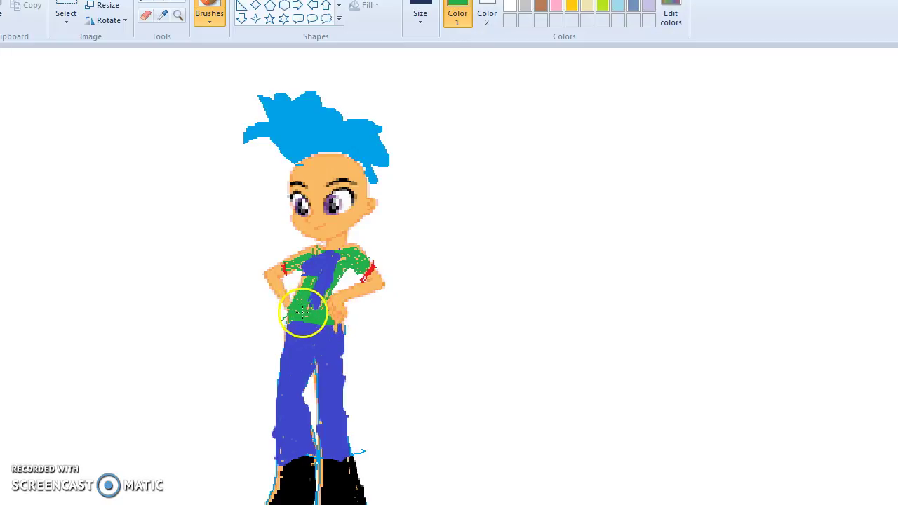
mouse_move(309, 305)
mouse_down()
mouse_move(286, 297)
mouse_move(281, 304)
mouse_up()
click(65, 8)
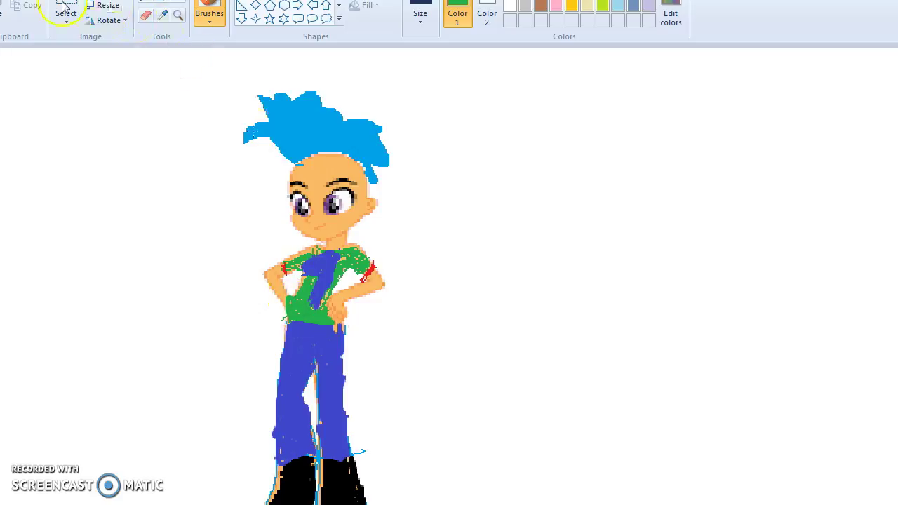
Brush green over the remaining bare specks on the shirt's shoulders, sleeves and body, undoing misplaced strokes.
mouse_move(303, 240)
mouse_down()
mouse_move(301, 305)
mouse_move(307, 317)
mouse_move(320, 310)
mouse_move(312, 319)
mouse_move(313, 304)
mouse_move(323, 317)
mouse_up()
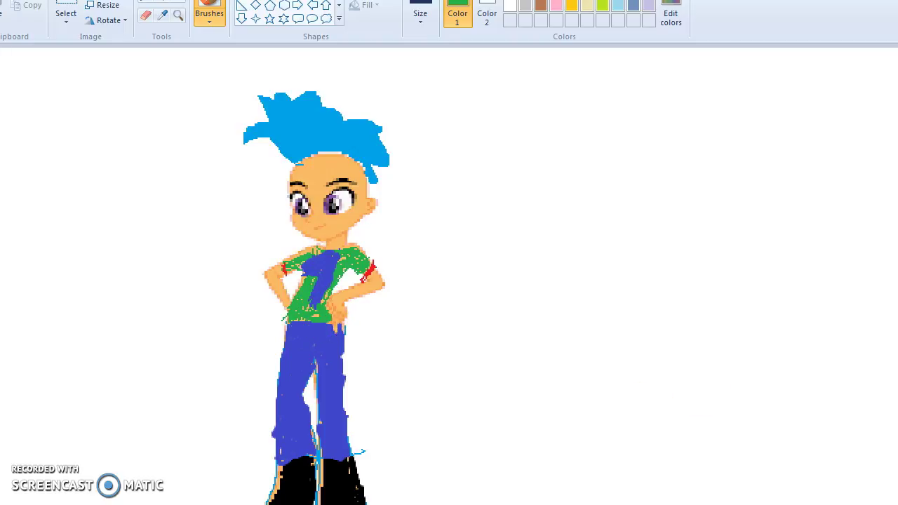
scroll(315, 314, up, 1)
mouse_move(525, 419)
mouse_down()
mouse_move(473, 375)
mouse_move(482, 349)
mouse_move(432, 365)
mouse_move(435, 380)
mouse_move(429, 371)
mouse_move(461, 371)
mouse_move(427, 376)
mouse_move(436, 384)
mouse_move(533, 369)
mouse_move(525, 363)
mouse_move(550, 368)
mouse_move(559, 381)
mouse_up()
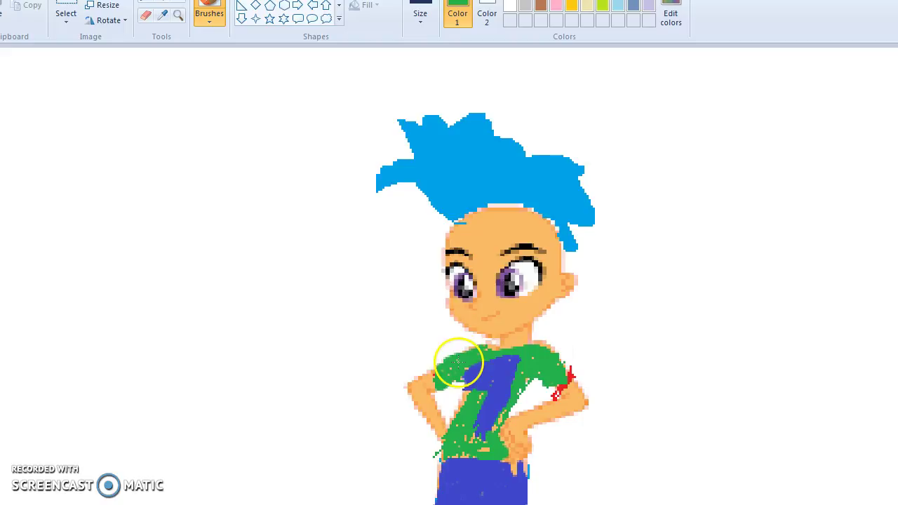
drag(456, 361, 467, 371)
mouse_move(482, 431)
mouse_down()
mouse_move(485, 459)
mouse_move(474, 443)
mouse_move(456, 450)
mouse_move(484, 447)
mouse_move(448, 454)
mouse_move(492, 453)
mouse_move(471, 438)
mouse_move(484, 438)
mouse_move(464, 437)
mouse_move(479, 399)
mouse_move(494, 429)
mouse_up()
key(ctrl+z)
key(ctrl+z)
key(ctrl+z)
drag(541, 366, 519, 397)
key(ctrl+z)
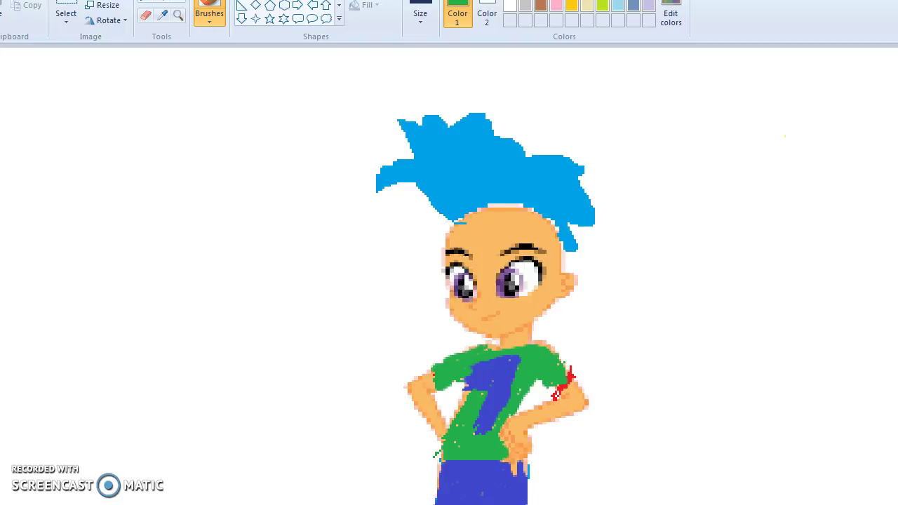
scroll(784, 135, down, 2)
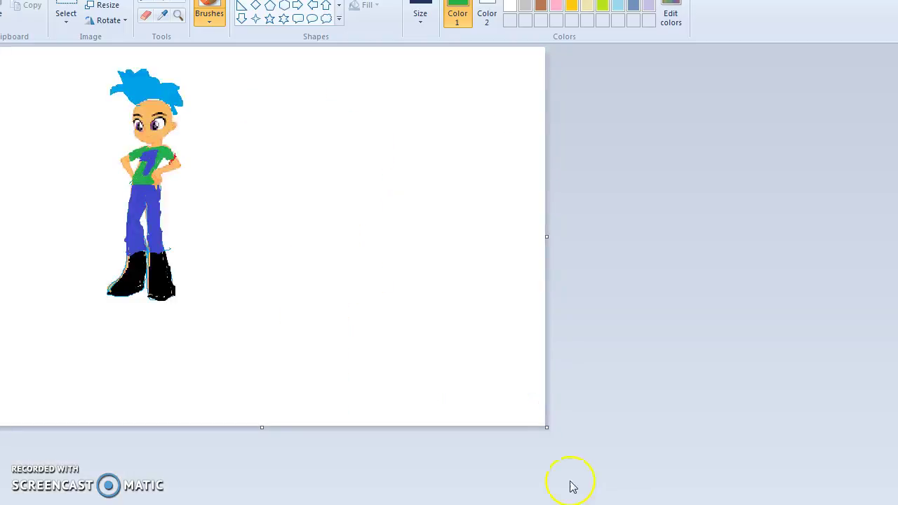
scroll(449, 277, up, 2)
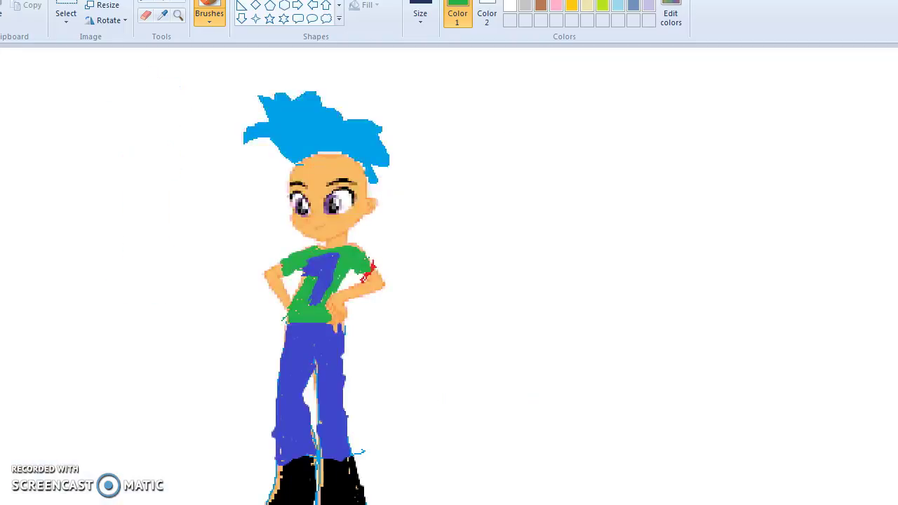
scroll(419, 298, up, 1)
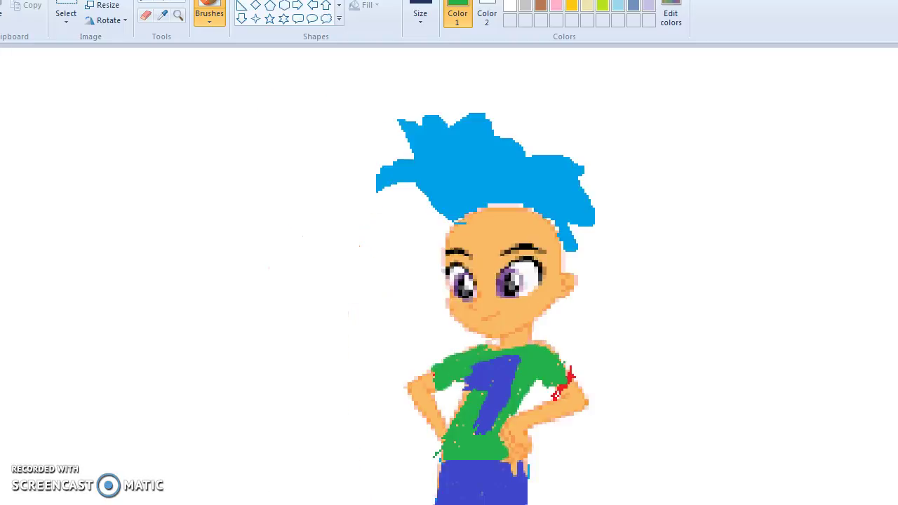
scroll(449, 277, down, 3)
scroll(449, 276, up, 2)
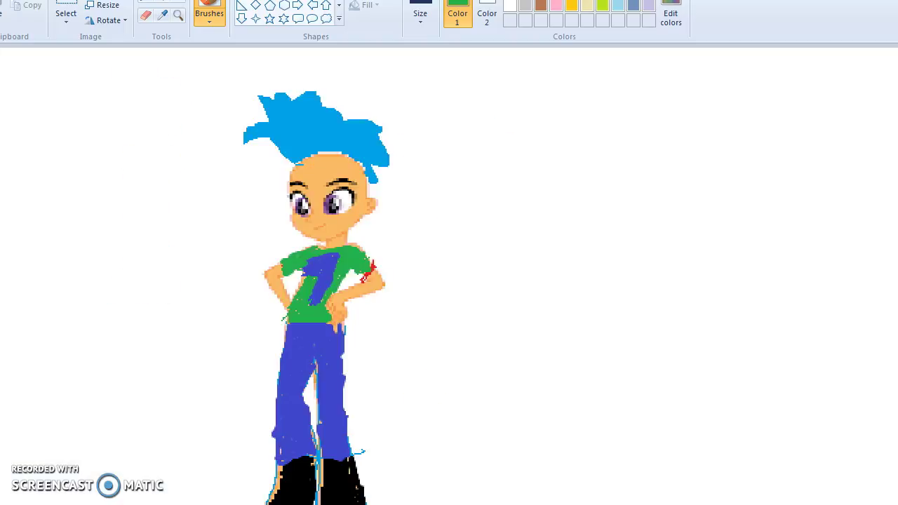
scroll(538, 471, down, 1)
scroll(531, 465, up, 1)
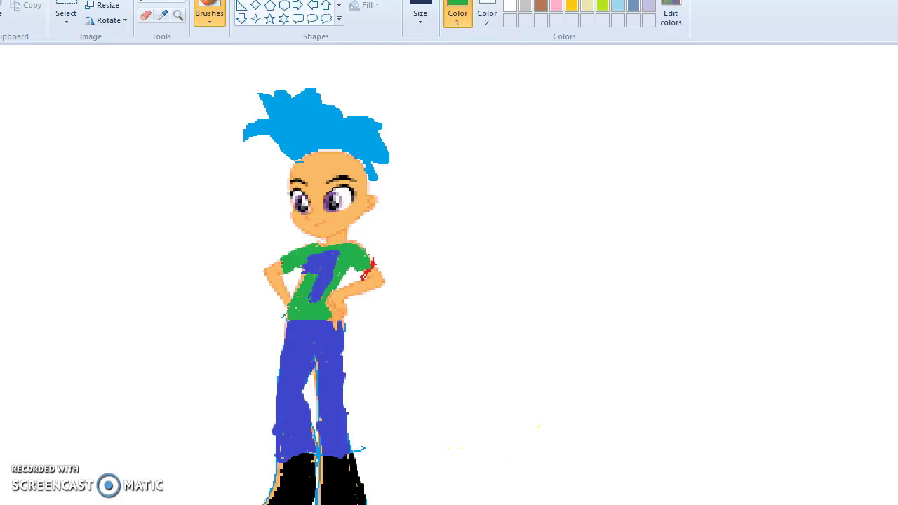
scroll(449, 281, down, 1)
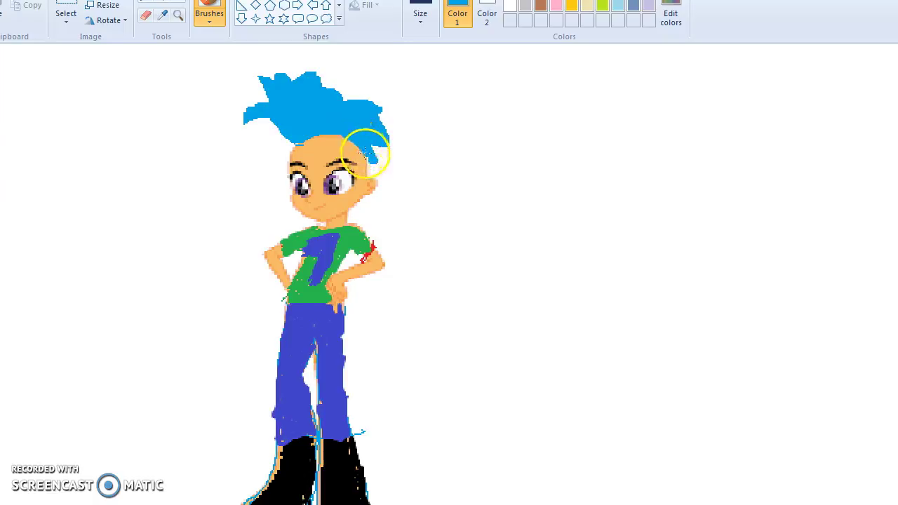
Paint extra turquoise hair with the brush: loose strands on top and a filled lock hanging beside the forehead.
mouse_move(366, 155)
mouse_down()
mouse_move(319, 126)
mouse_move(341, 84)
mouse_move(381, 78)
mouse_move(366, 92)
mouse_move(393, 87)
mouse_move(355, 107)
mouse_move(370, 75)
mouse_move(339, 95)
mouse_move(362, 82)
mouse_move(357, 97)
mouse_move(385, 99)
mouse_move(350, 90)
mouse_up()
mouse_move(321, 133)
mouse_down()
mouse_move(296, 130)
mouse_move(257, 150)
mouse_move(259, 156)
mouse_move(323, 138)
mouse_move(291, 136)
mouse_move(262, 149)
mouse_move(260, 164)
mouse_move(255, 155)
mouse_move(280, 134)
mouse_up()
key(ctrl+z)
key(ctrl+z)
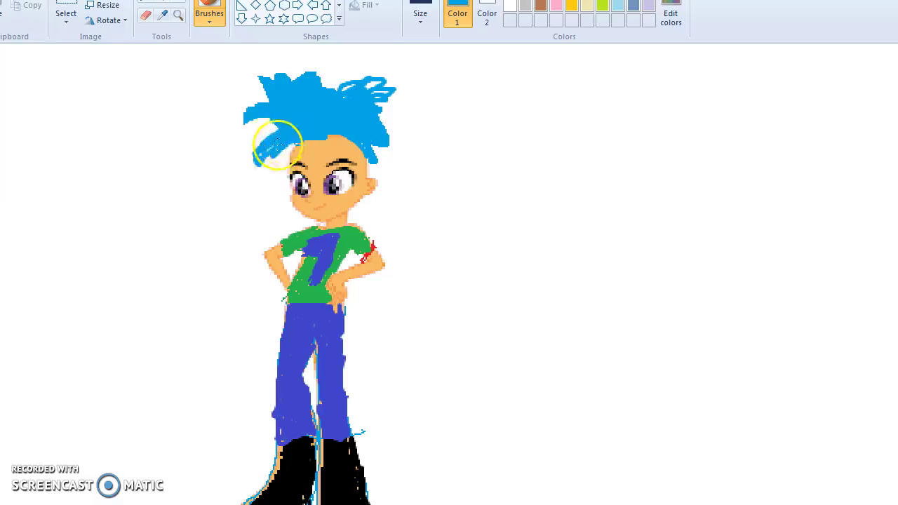
mouse_move(256, 166)
mouse_down()
mouse_move(295, 133)
mouse_move(272, 151)
mouse_up()
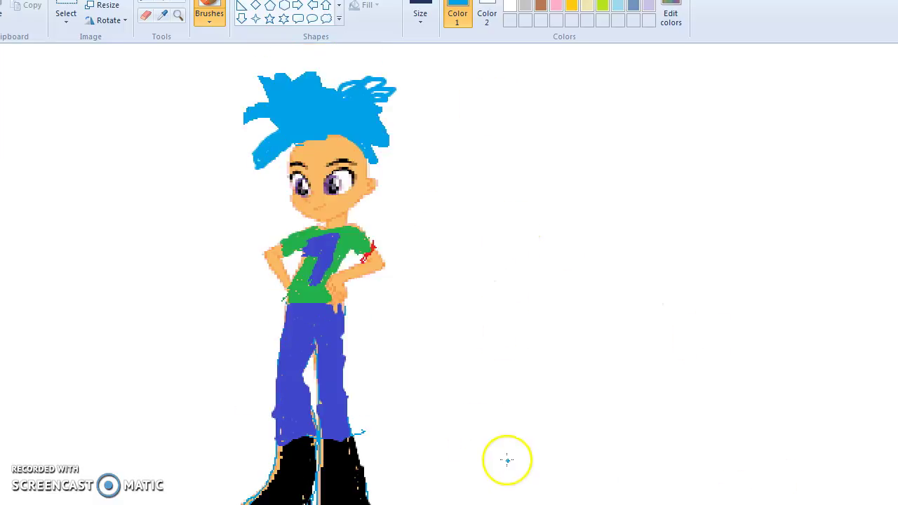
Brush black over the remaining skin-coloured gaps along the edges and soles of both boots.
scroll(452, 389, down, 3)
scroll(545, 136, up, 3)
scroll(545, 136, down, 6)
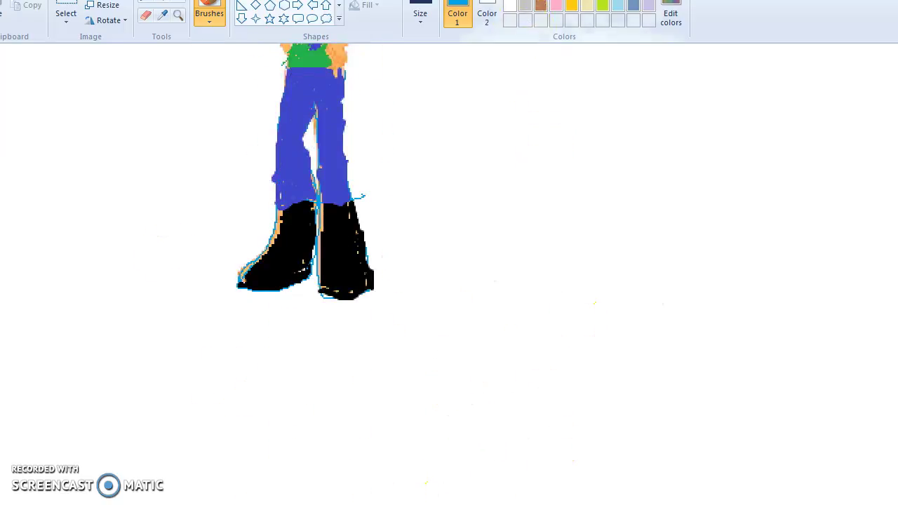
scroll(269, 144, up, 6)
scroll(316, 256, down, 3)
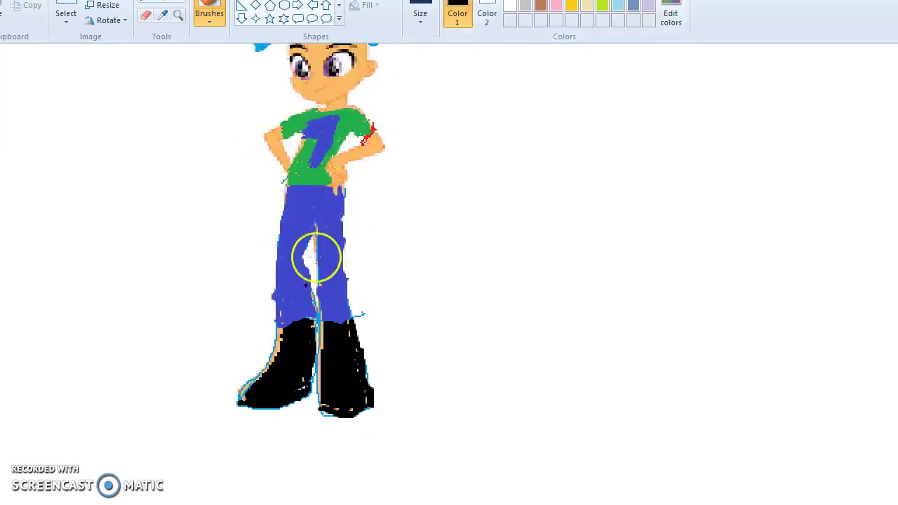
mouse_move(279, 339)
mouse_down()
mouse_move(281, 330)
mouse_move(277, 353)
mouse_move(240, 397)
mouse_move(307, 386)
mouse_up()
mouse_move(351, 333)
mouse_down()
mouse_move(367, 404)
mouse_move(335, 414)
mouse_move(322, 403)
mouse_move(337, 409)
mouse_move(353, 388)
mouse_move(356, 334)
mouse_move(345, 319)
mouse_move(320, 324)
mouse_move(319, 387)
mouse_move(331, 409)
mouse_move(361, 411)
mouse_move(348, 411)
mouse_move(354, 405)
mouse_move(309, 340)
mouse_move(325, 357)
mouse_up()
scroll(398, 380, up, 3)
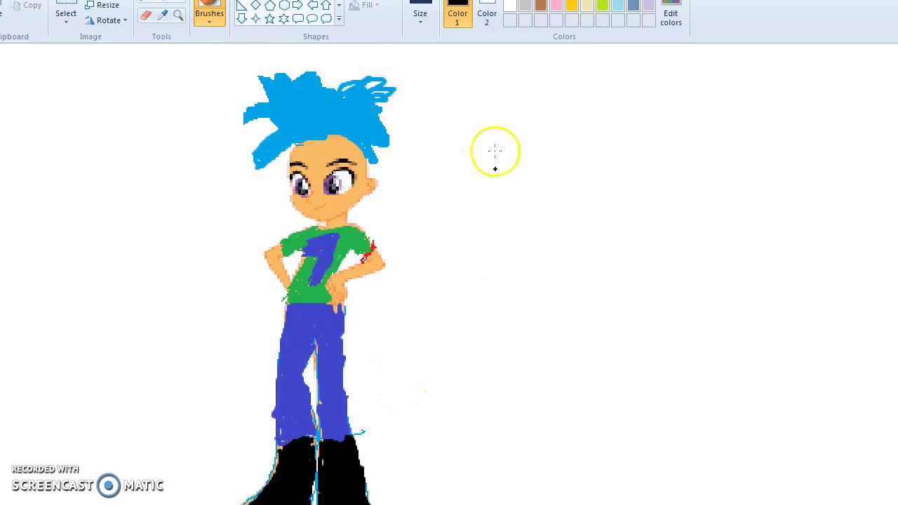
Erase the stray turquoise line sticking out beside the boot top.
click(144, 16)
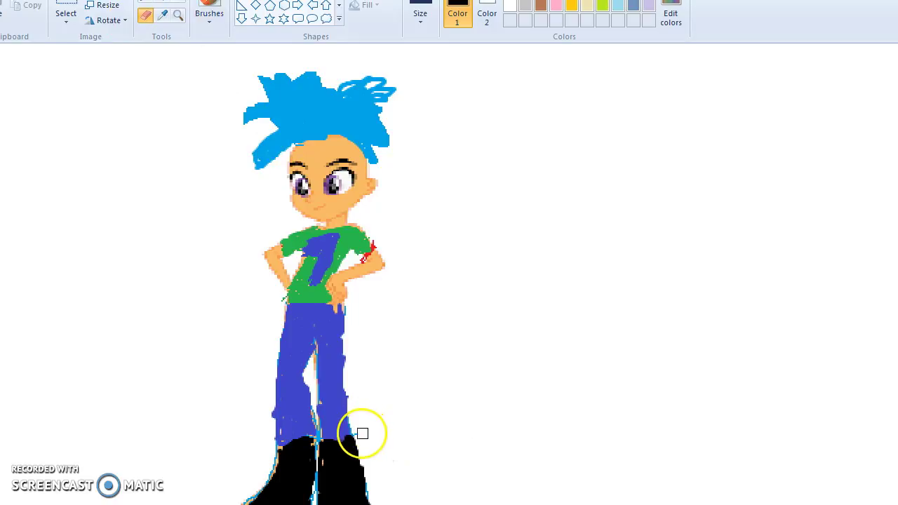
scroll(515, 318, down, 3)
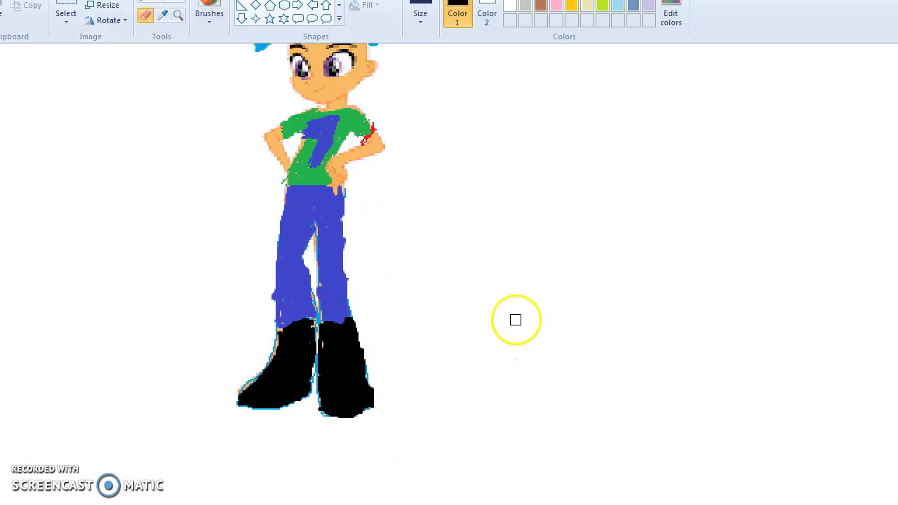
scroll(515, 319, up, 3)
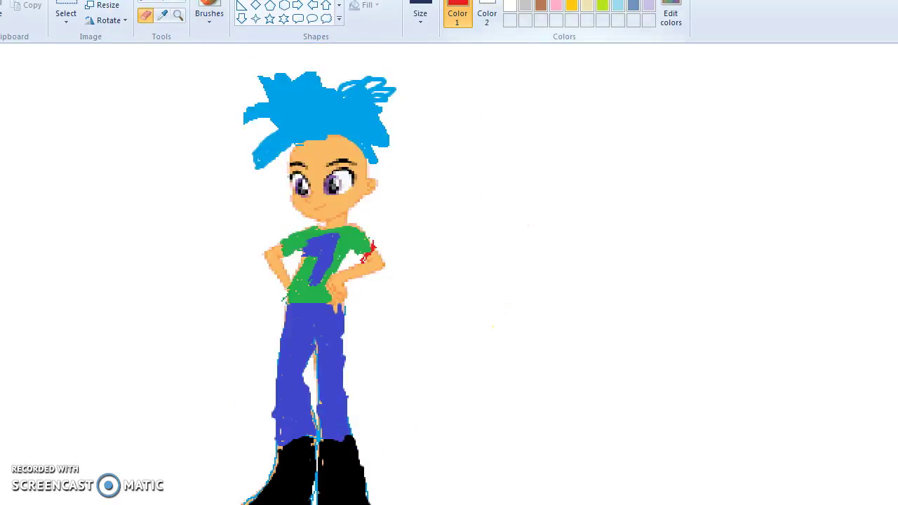
Paint a red cuff along the end of each shirt sleeve with the brush.
click(209, 12)
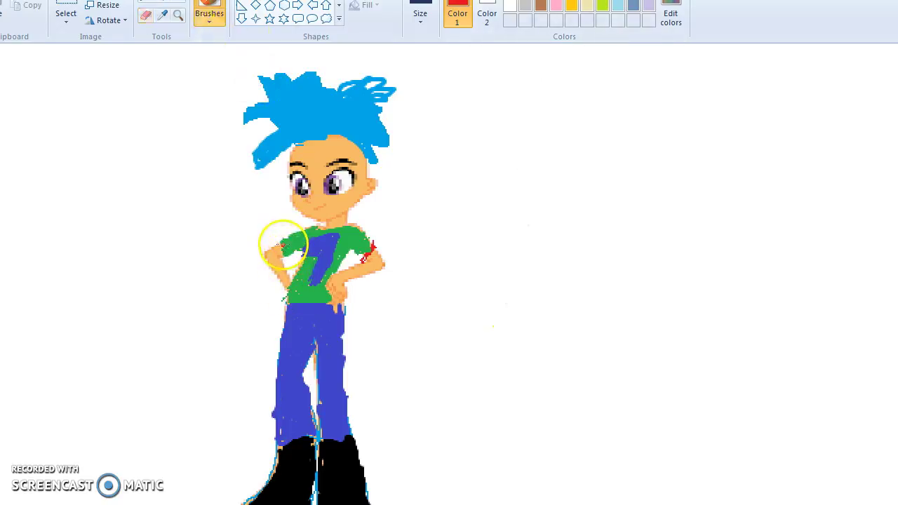
drag(281, 246, 282, 256)
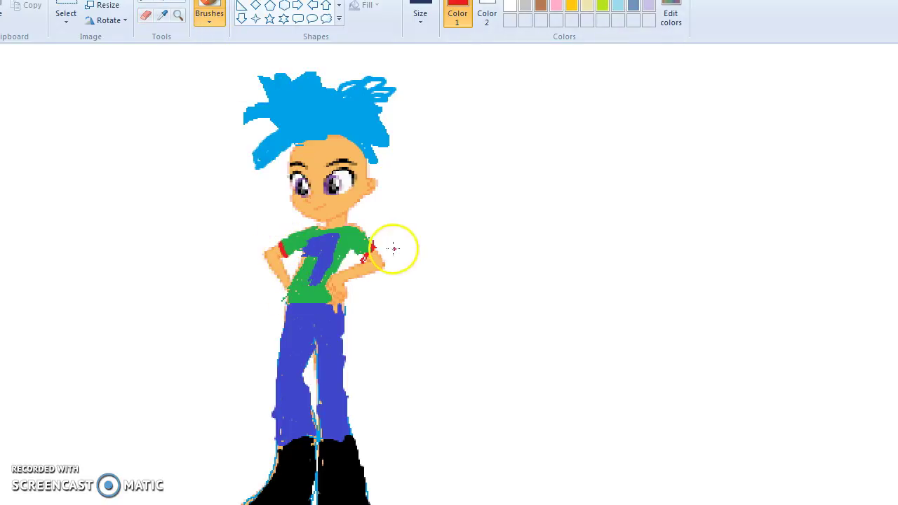
drag(371, 251, 362, 257)
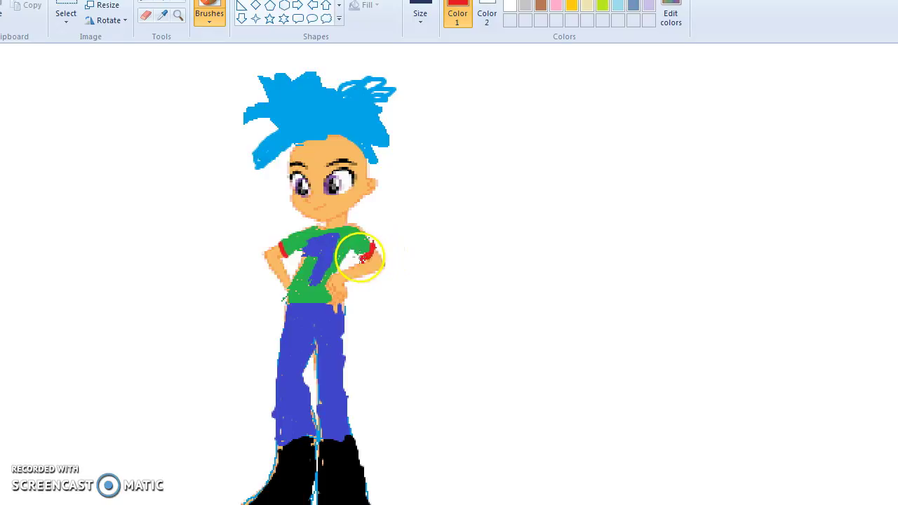
scroll(547, 280, down, 3)
scroll(551, 298, up, 4)
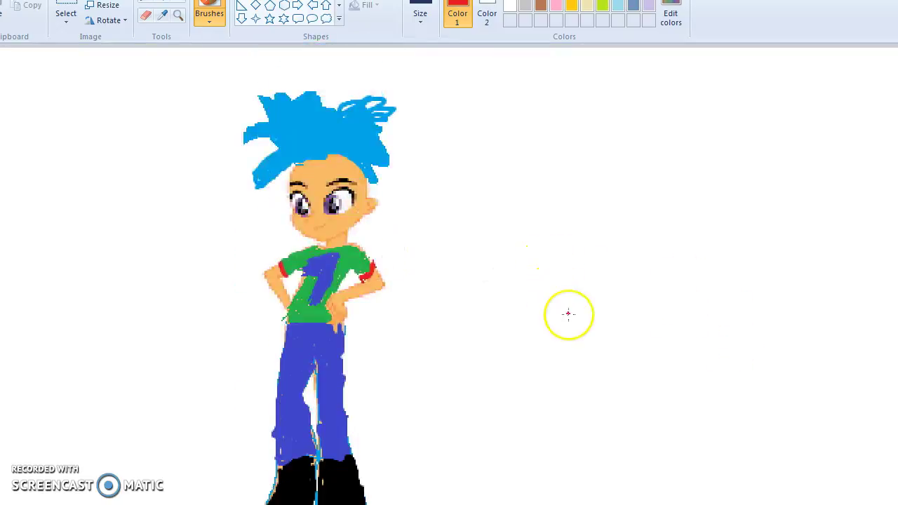
scroll(569, 314, down, 3)
scroll(569, 314, up, 3)
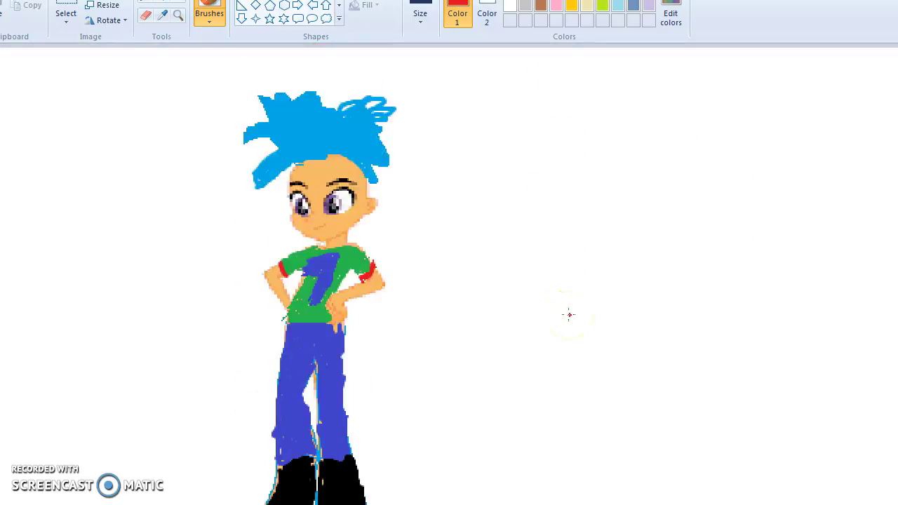